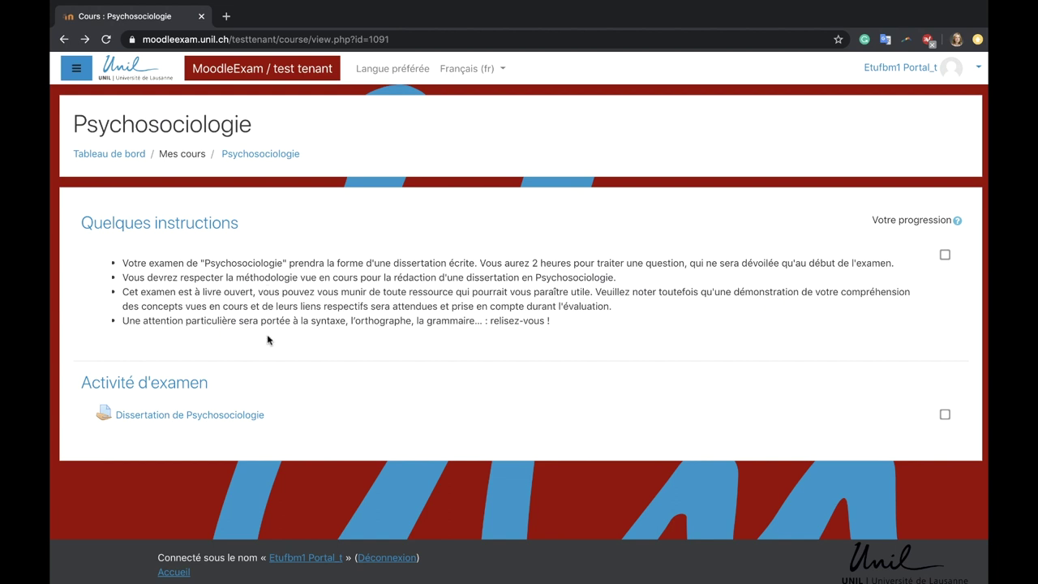
Step: Refresh the Dissertation de Psychosociologie assignment page and open the attached Structure Dissertation.docx
{"action": "left_click", "coordinate": [254, 416]}
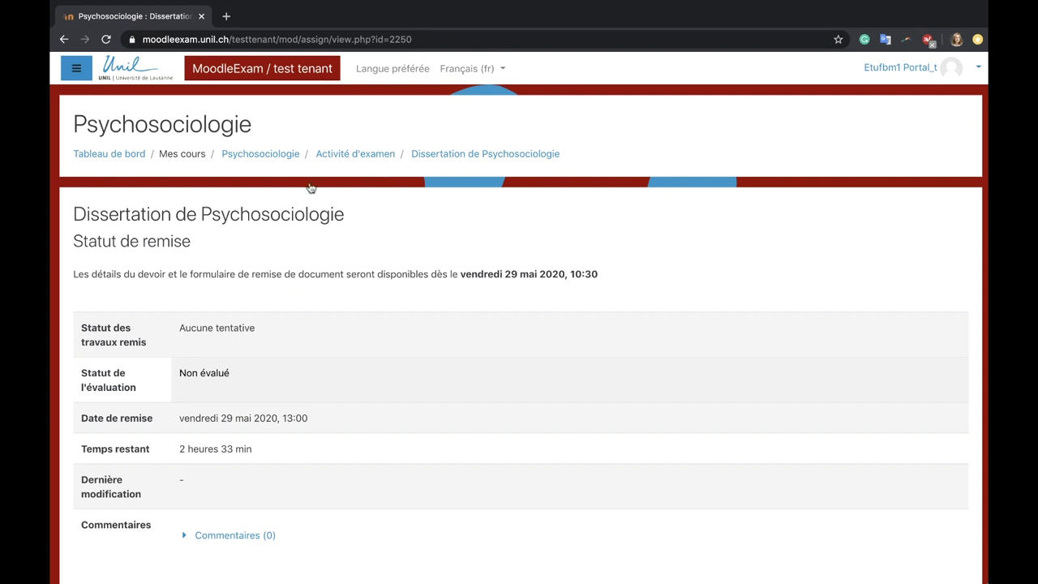
{"action": "left_click", "coordinate": [105, 39]}
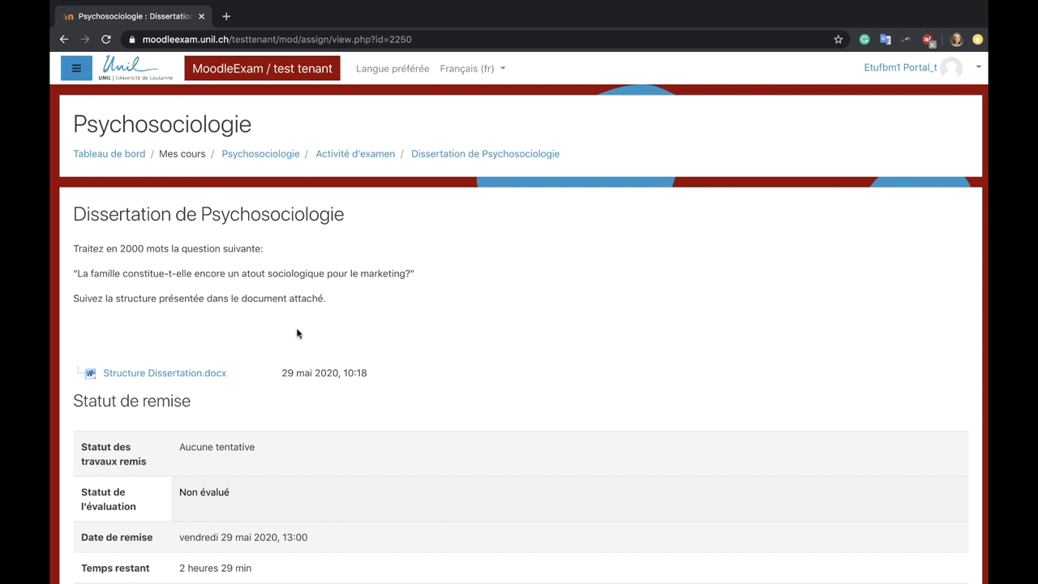
{"action": "left_click", "coordinate": [221, 377]}
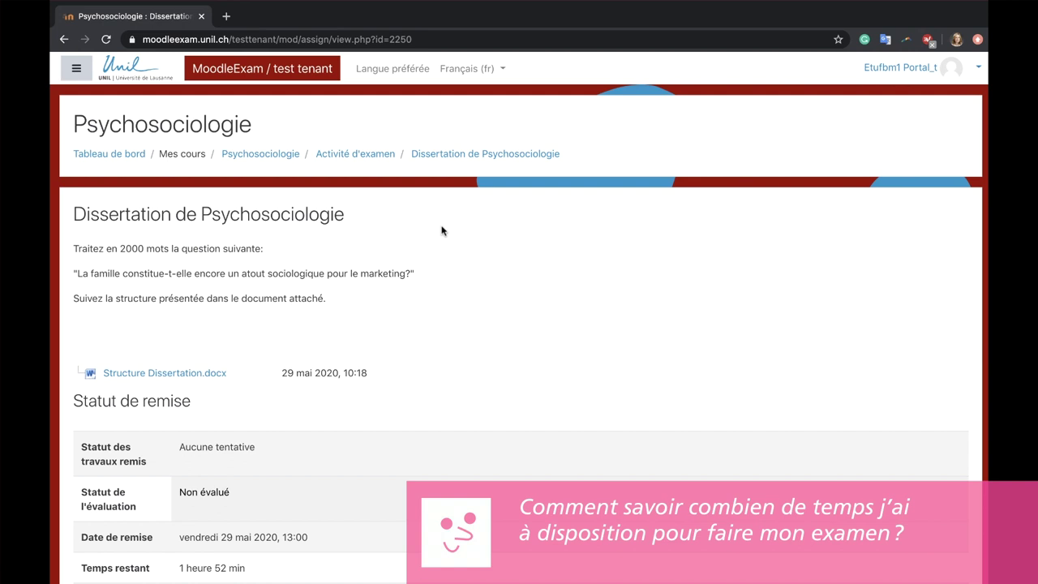
Step: Return to the Psychosociologie course page and open the Dissertation de Psychosociologie assignment both in a new tab and in the current one
{"action": "scroll", "coordinate": [441, 231], "scroll_direction": "down", "scroll_amount": 3}
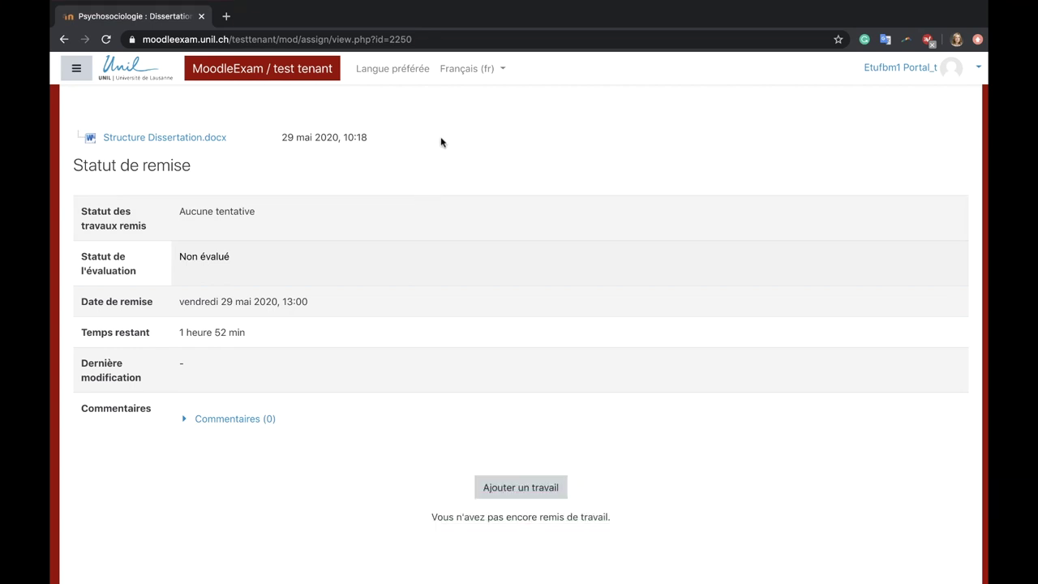
{"action": "scroll", "coordinate": [441, 142], "scroll_direction": "up", "scroll_amount": 5}
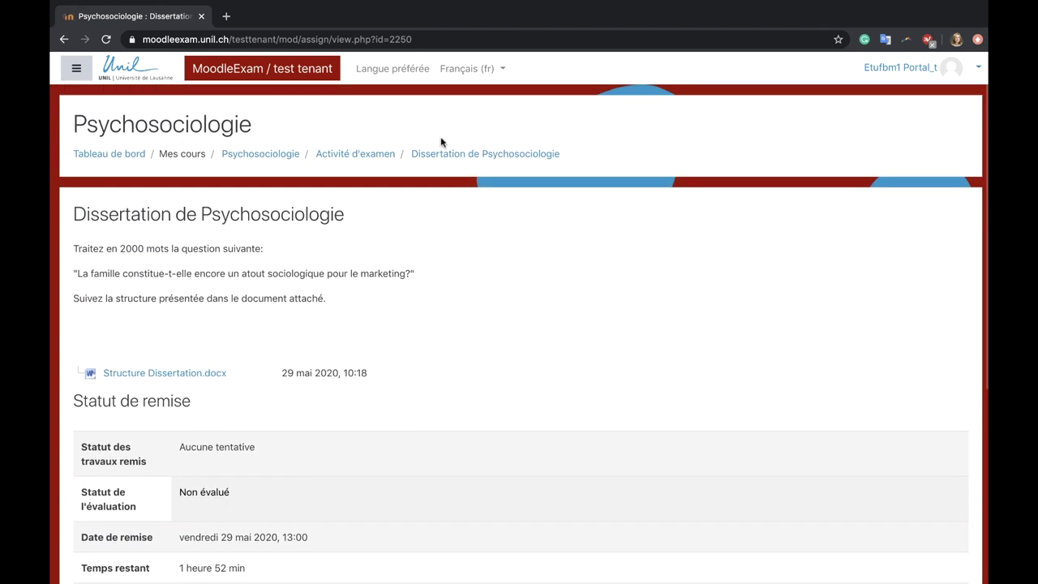
{"action": "left_click", "coordinate": [293, 155]}
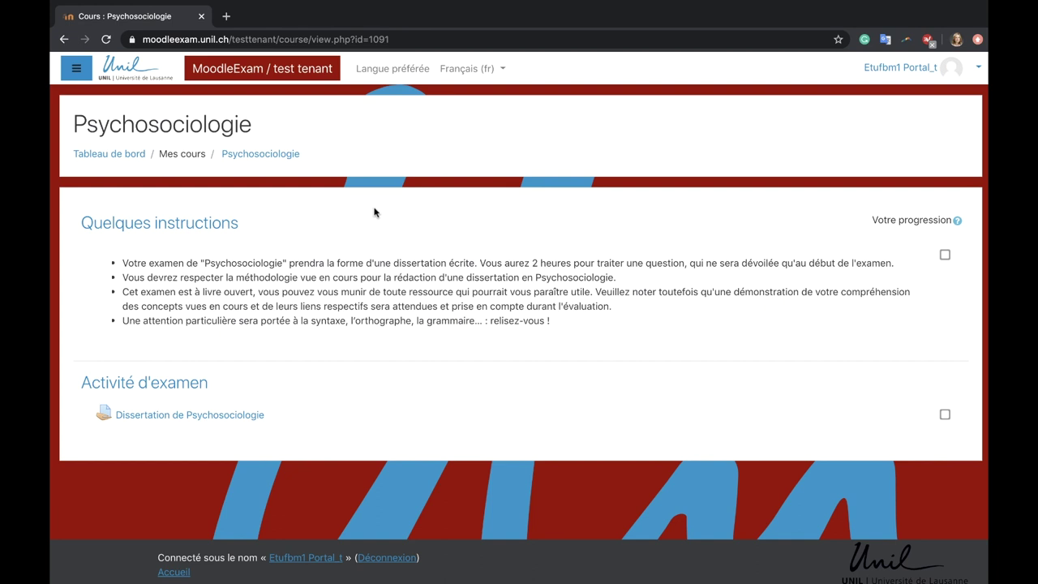
{"action": "right_click", "coordinate": [240, 417]}
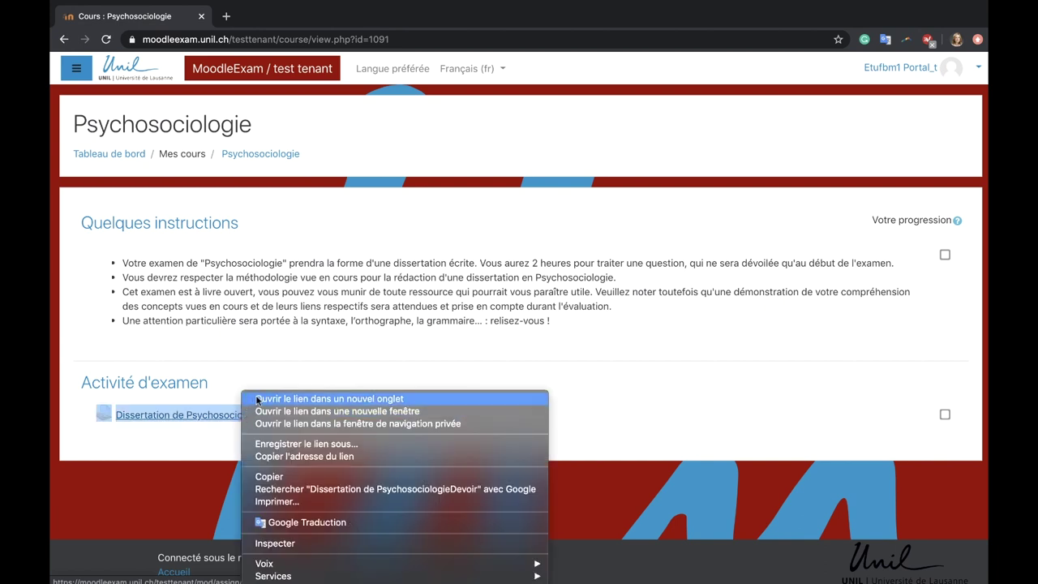
{"action": "left_click", "coordinate": [257, 400]}
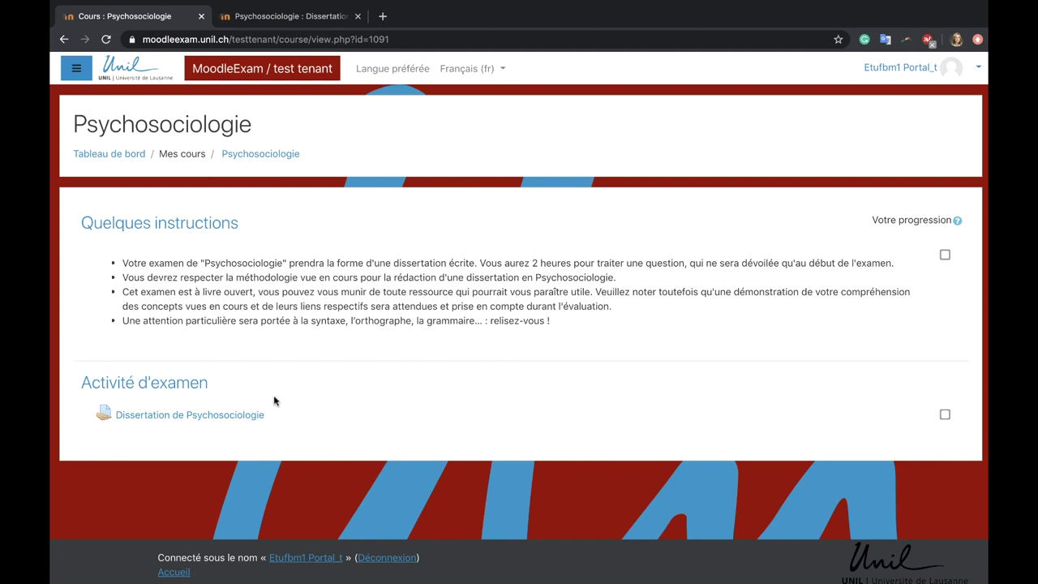
{"action": "left_click", "coordinate": [253, 418]}
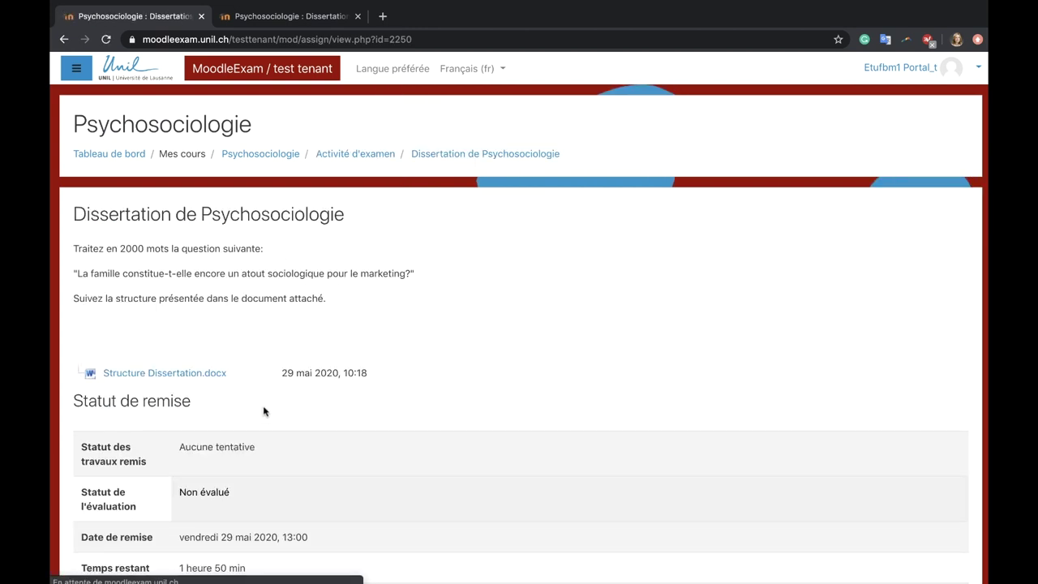
Step: Start adding a submission to the Dissertation de Psychosociologie assignment in the second browser tab
{"action": "scroll", "coordinate": [427, 328], "scroll_direction": "down", "scroll_amount": 3}
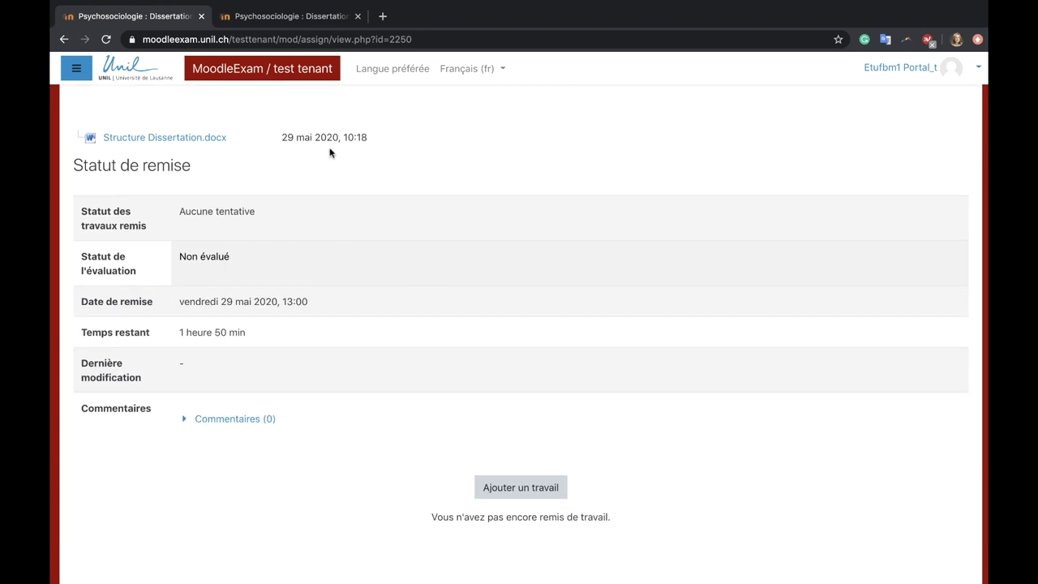
{"action": "left_click", "coordinate": [307, 16]}
{"action": "scroll", "coordinate": [414, 294], "scroll_direction": "down", "scroll_amount": 3}
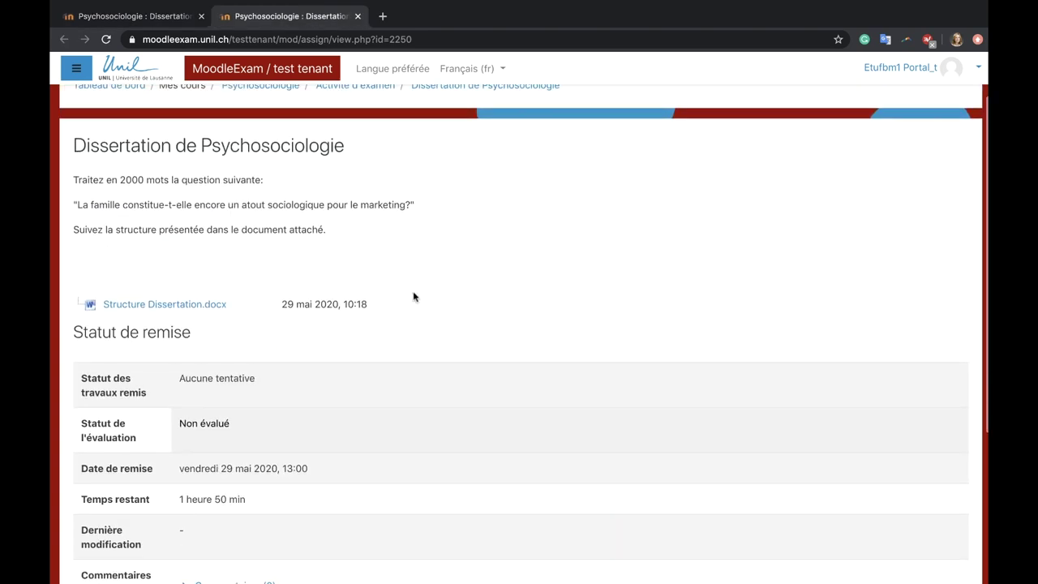
{"action": "left_click", "coordinate": [485, 469]}
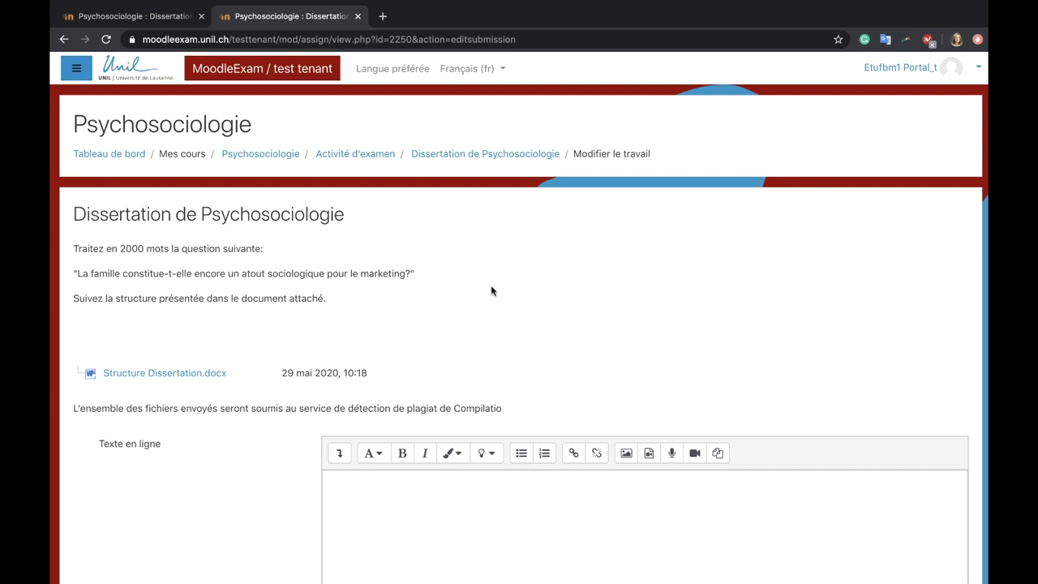
Step: Examine the submission form's online text editor, file upload area, size limit and accepted file types
{"action": "left_click", "coordinate": [142, 18]}
{"action": "scroll", "coordinate": [410, 214], "scroll_direction": "down", "scroll_amount": 4}
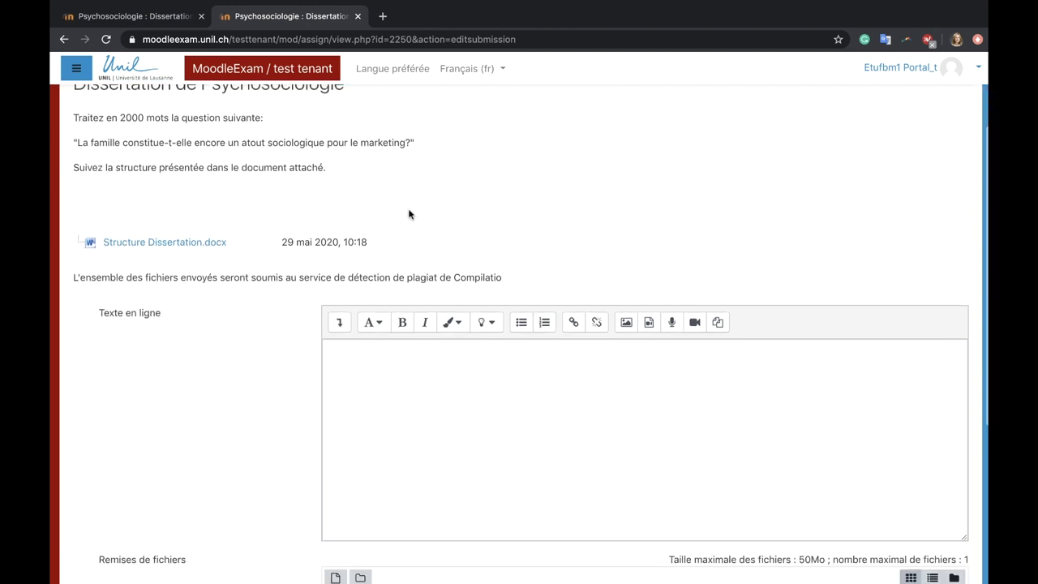
{"action": "scroll", "coordinate": [410, 214], "scroll_direction": "down", "scroll_amount": 5}
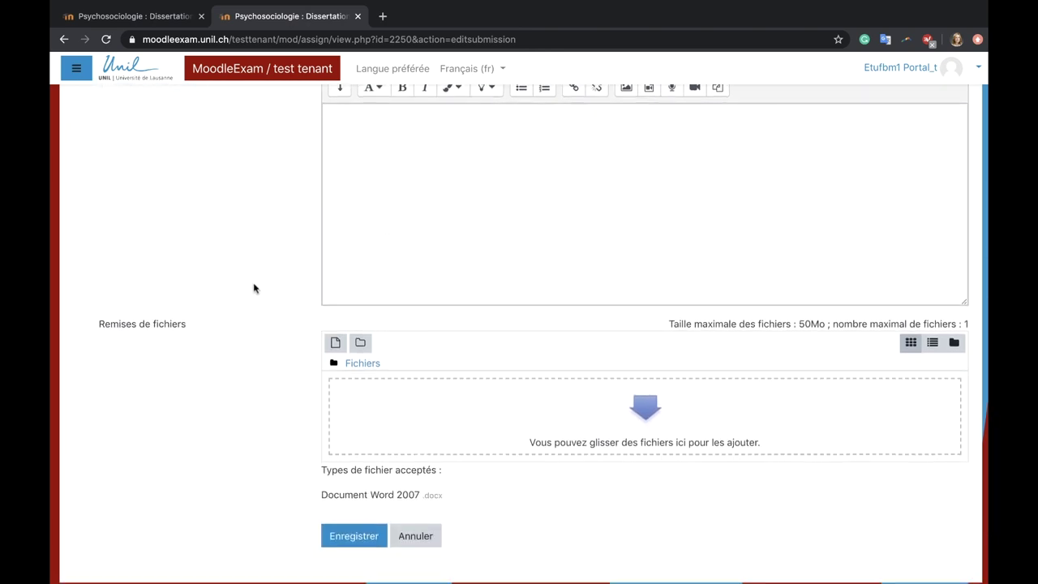
{"action": "scroll", "coordinate": [254, 288], "scroll_direction": "up", "scroll_amount": 1}
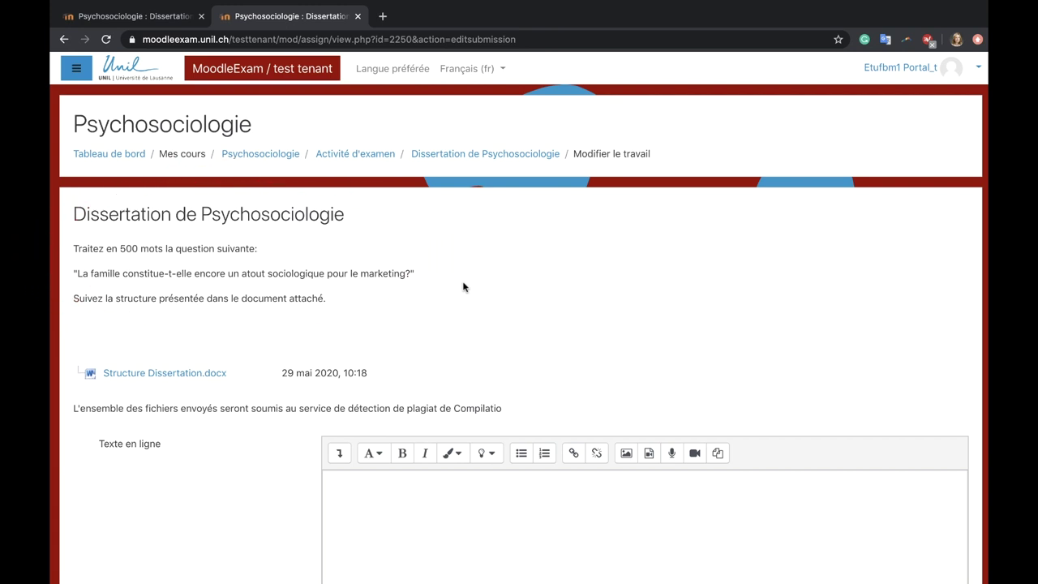
Step: Try to submit the copied psychosociology text by pasting it into the Texte en ligne editor and saving
{"action": "scroll", "coordinate": [463, 284], "scroll_direction": "down", "scroll_amount": 5}
{"action": "left_click", "coordinate": [458, 276]}
{"action": "key", "text": "super+v"}
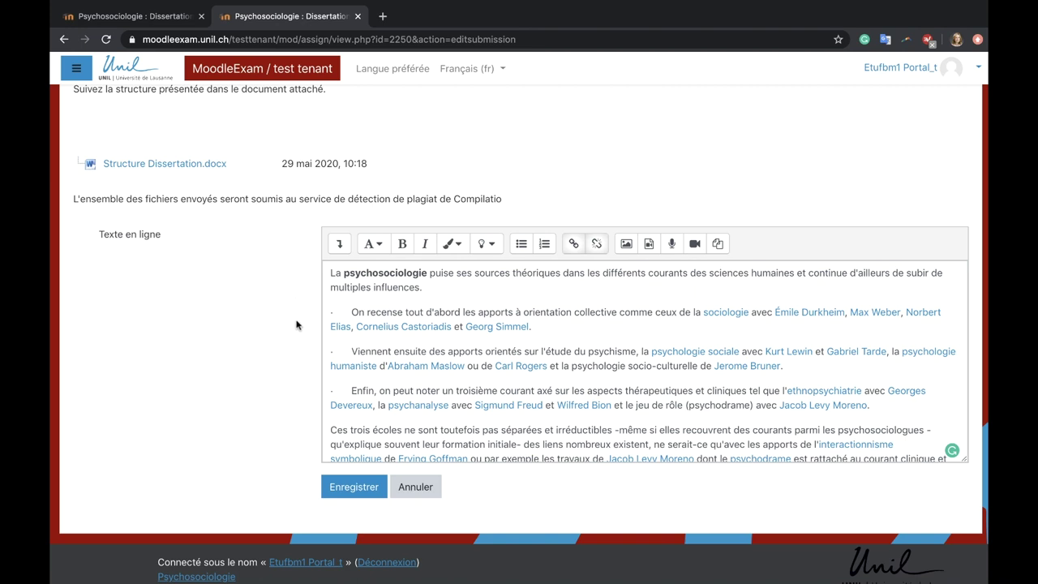
{"action": "left_click", "coordinate": [339, 485]}
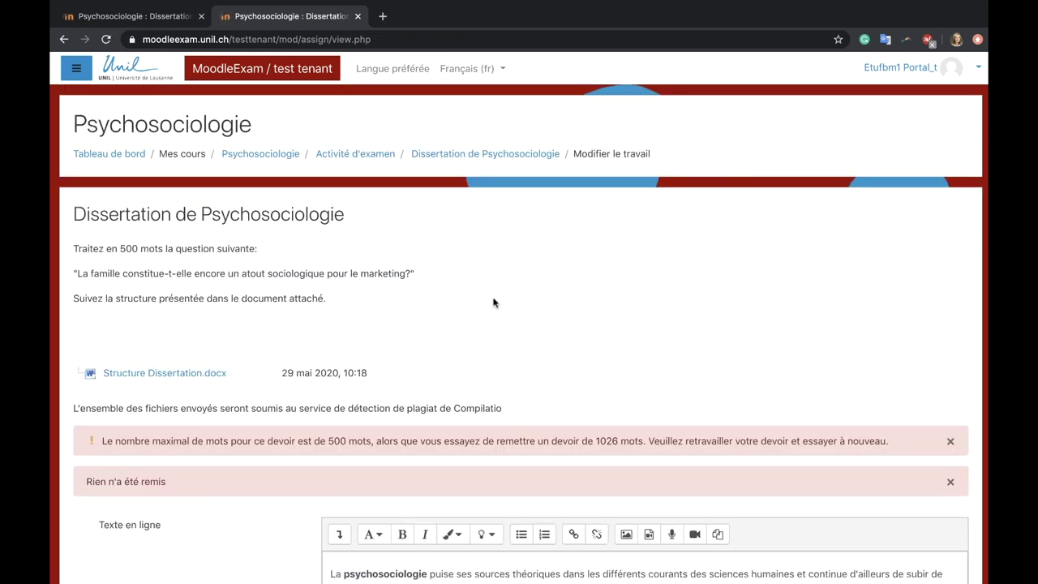
{"action": "scroll", "coordinate": [493, 303], "scroll_direction": "down", "scroll_amount": 5}
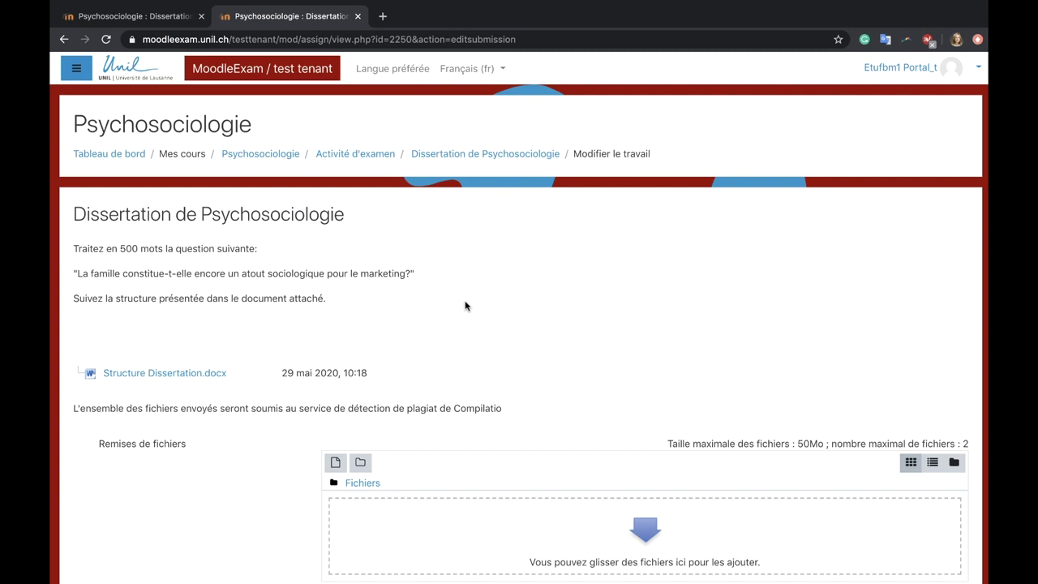
Step: Try to upload the Dissertation de Psychosociologie PDF from the Bureau folder as a file submission, then close the file selector
{"action": "scroll", "coordinate": [466, 306], "scroll_direction": "down", "scroll_amount": 3}
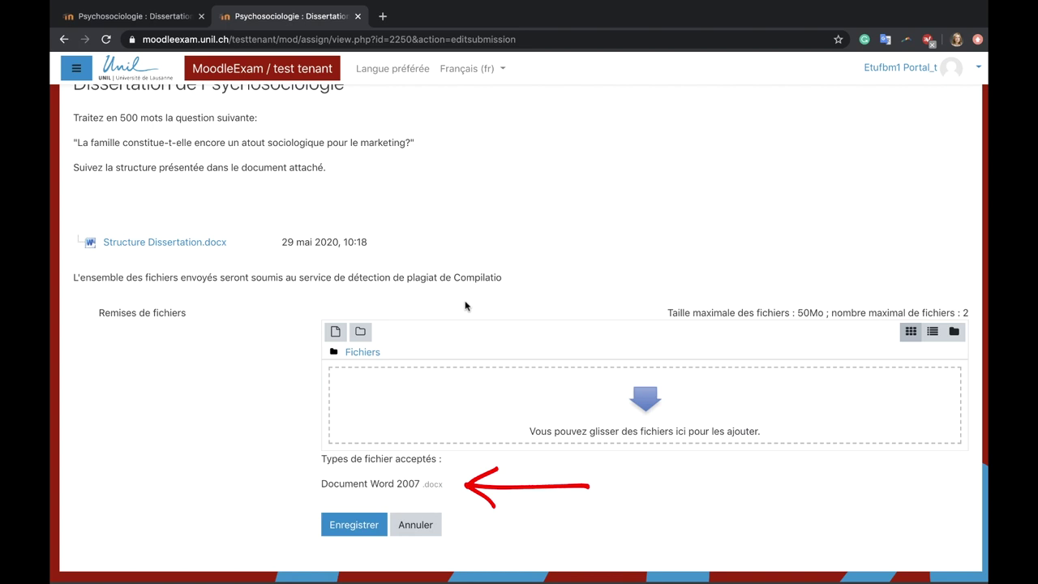
{"action": "left_click", "coordinate": [334, 332]}
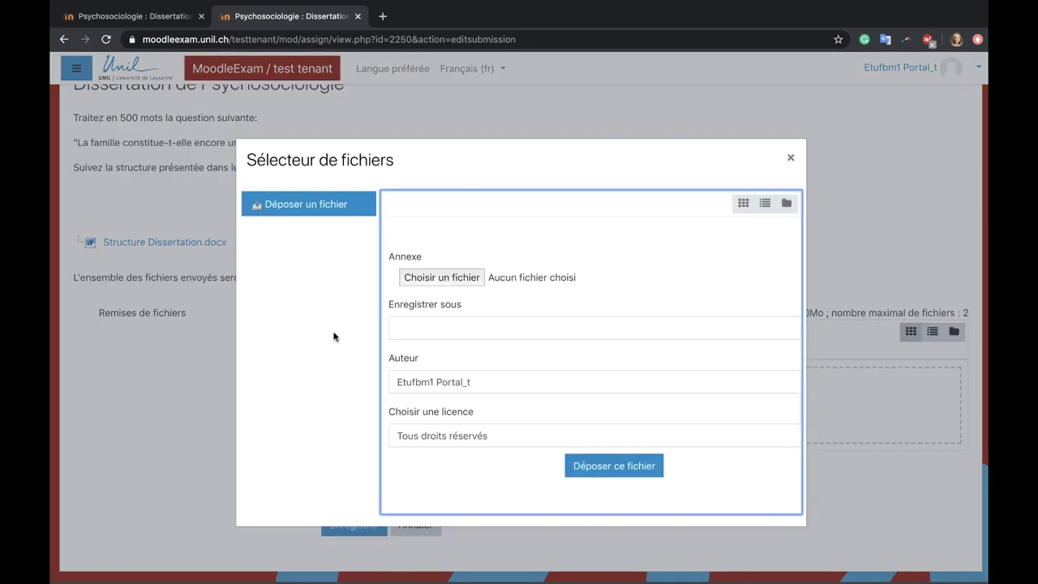
{"action": "left_click", "coordinate": [420, 283]}
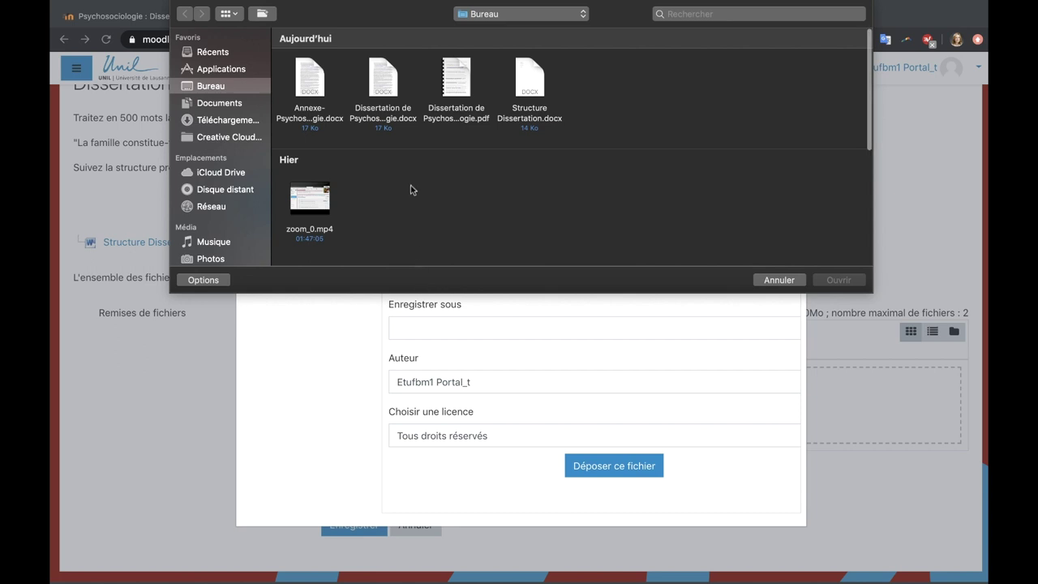
{"action": "double_click", "coordinate": [457, 79]}
{"action": "left_click", "coordinate": [610, 464]}
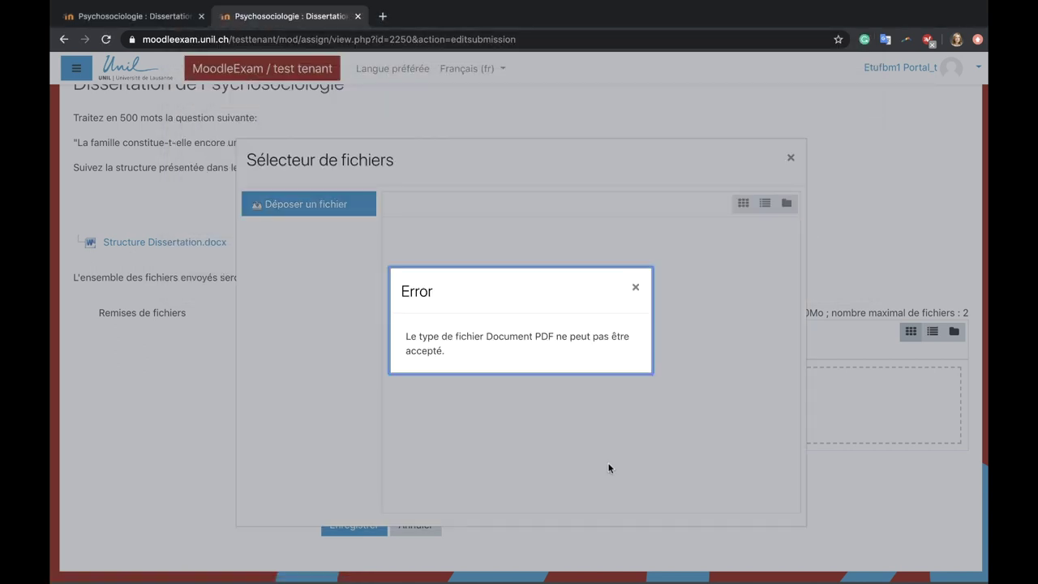
{"action": "left_click", "coordinate": [635, 288]}
{"action": "left_click", "coordinate": [791, 159]}
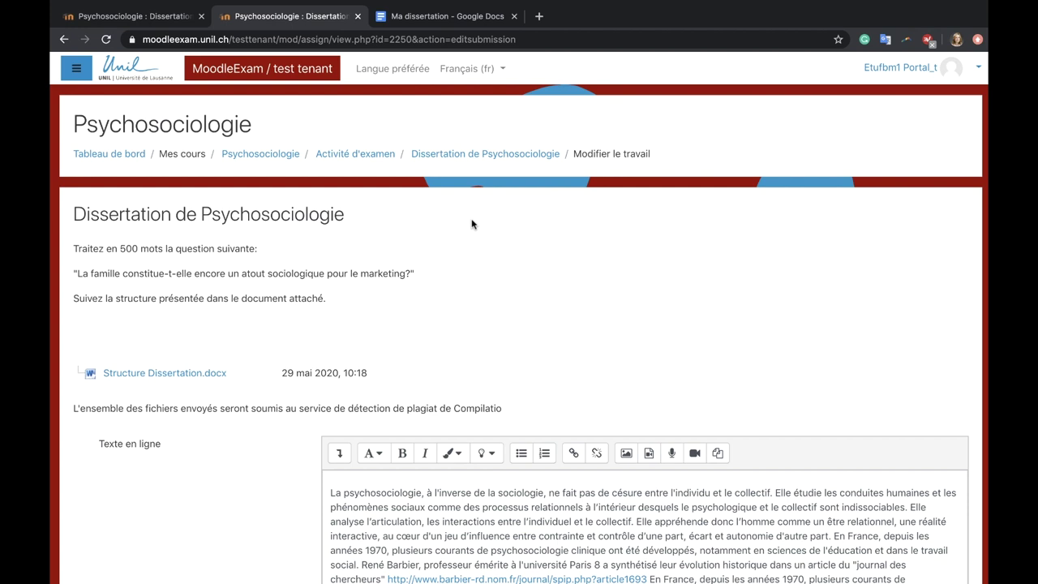
Step: Reload the submission form while it holds the unsaved dissertation text in the Texte en ligne editor
{"action": "scroll", "coordinate": [472, 225], "scroll_direction": "down", "scroll_amount": 5}
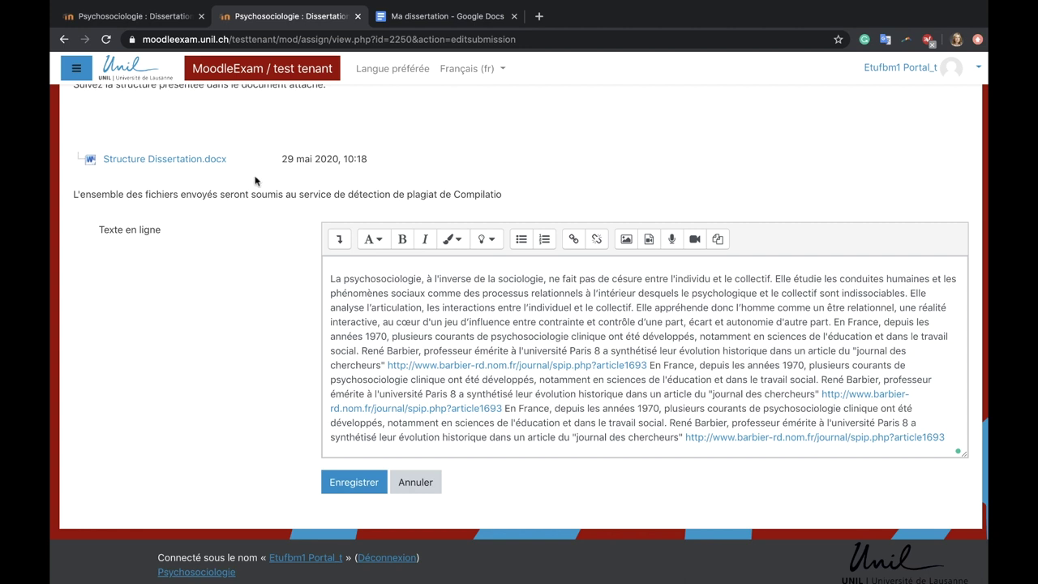
{"action": "left_click", "coordinate": [105, 39]}
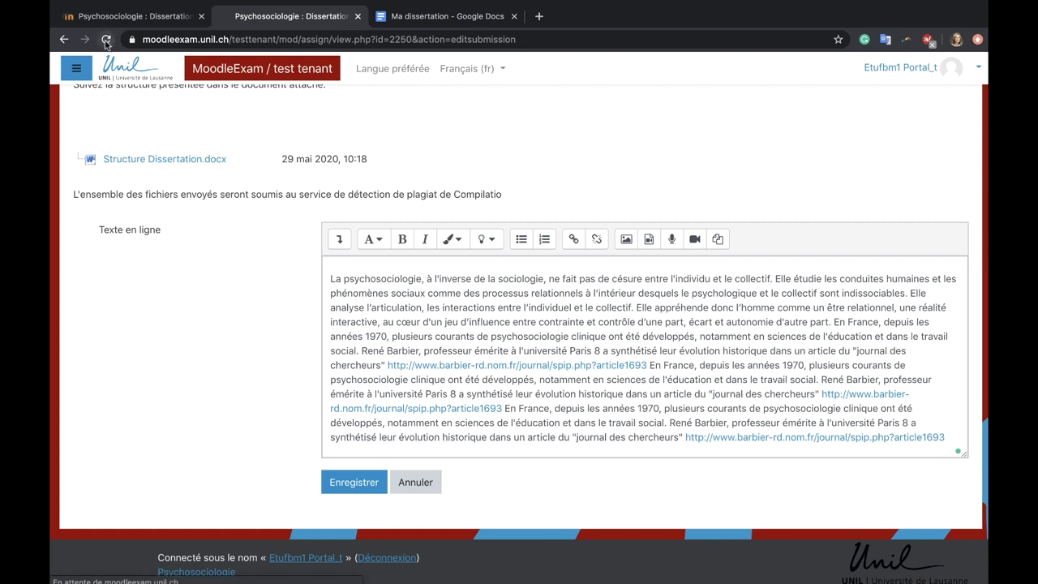
{"action": "left_click", "coordinate": [607, 202]}
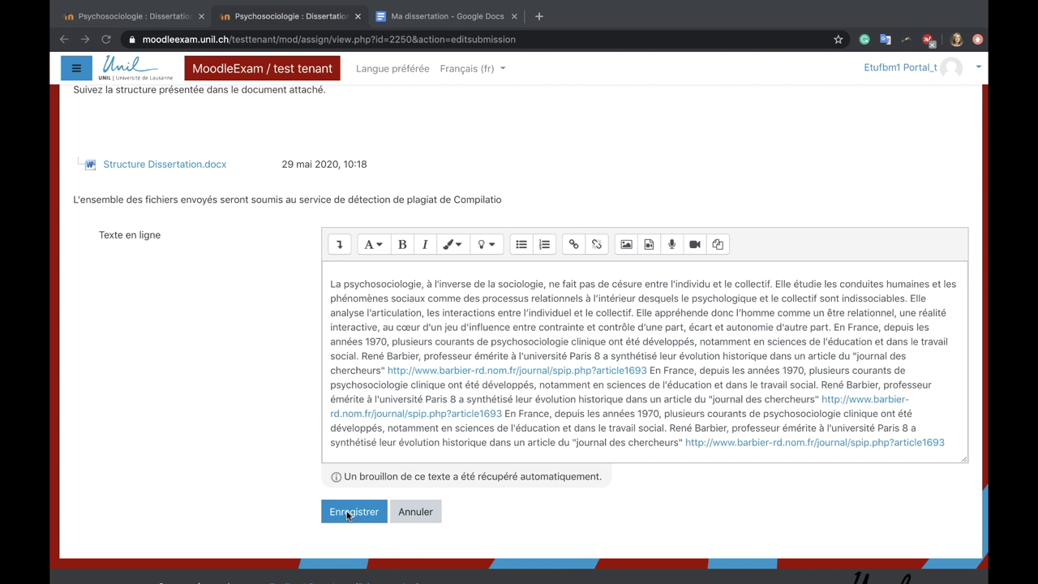
Step: Delete all the text in the Texte en ligne editor
{"action": "left_click", "coordinate": [422, 338]}
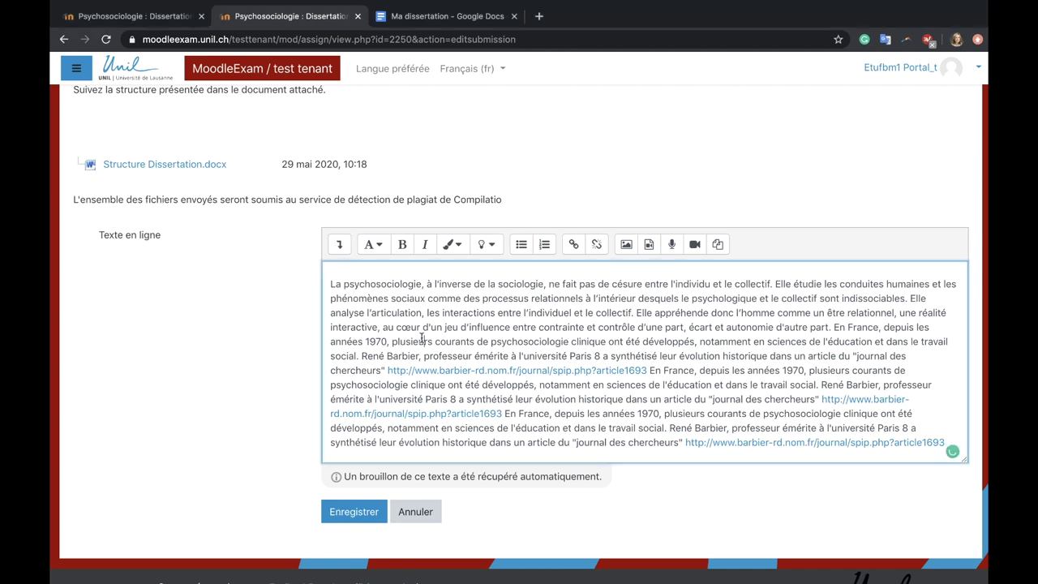
{"action": "key", "text": "super+a"}
{"action": "key", "text": "BackSpace"}
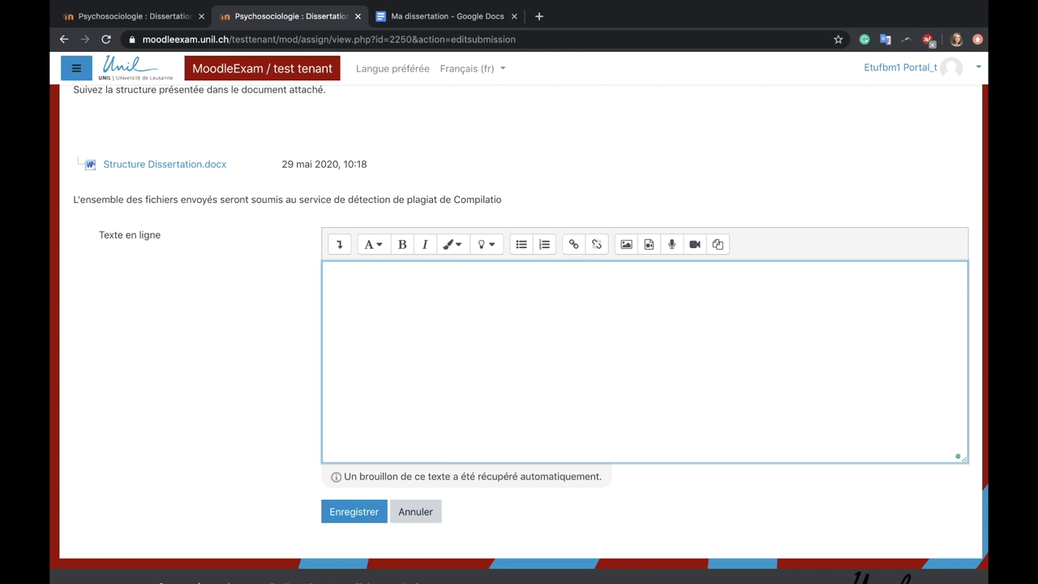
{"action": "left_click", "coordinate": [302, 348]}
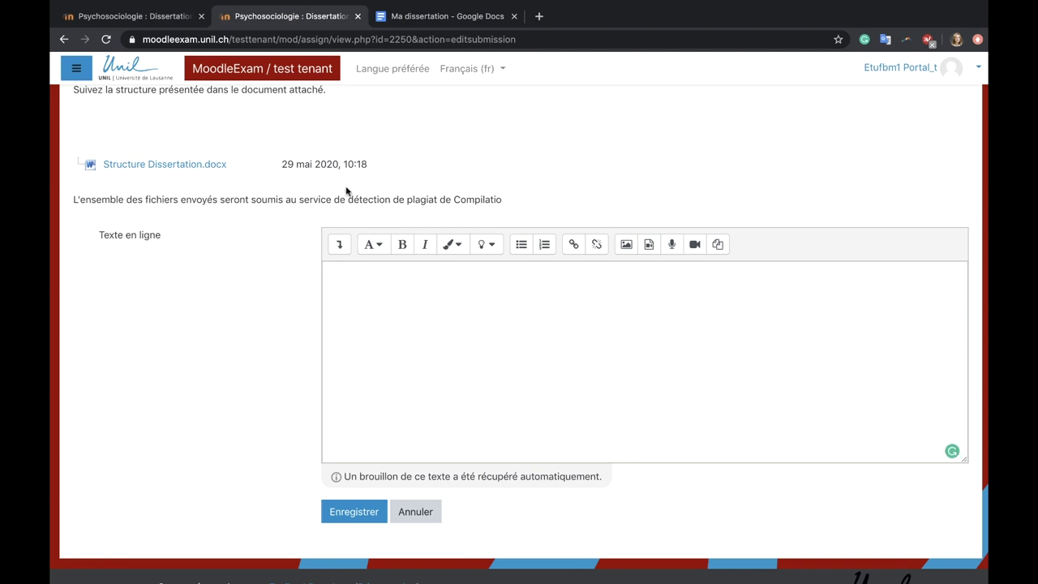
Step: Switch to the Google Docs document Ma dissertation and copy its entire text
{"action": "left_click", "coordinate": [424, 17]}
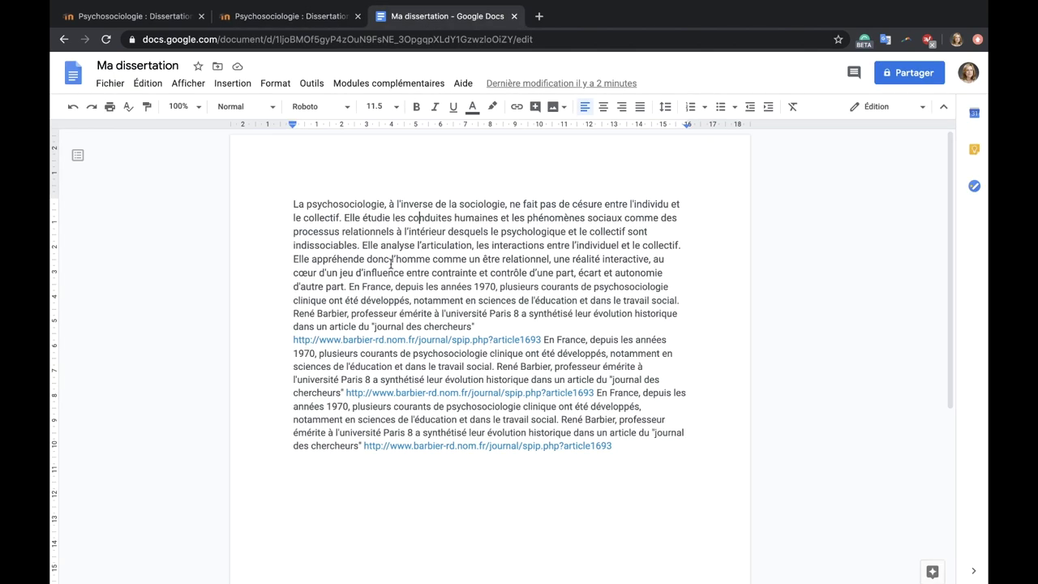
{"action": "left_click_drag", "start_coordinate": [290, 204], "coordinate": [632, 456]}
{"action": "key", "text": "super+c"}
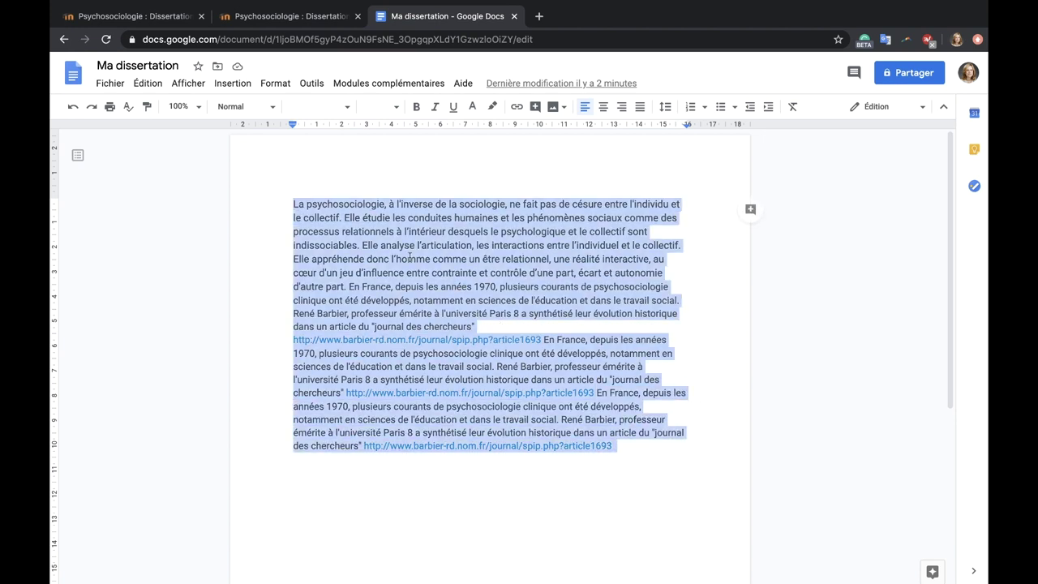
{"action": "left_click", "coordinate": [148, 82]}
{"action": "left_click", "coordinate": [186, 178]}
Step: Return to the assignment submission form and paste the copied dissertation into the empty Texte en ligne editor
{"action": "left_click", "coordinate": [275, 17]}
{"action": "right_click", "coordinate": [403, 284]}
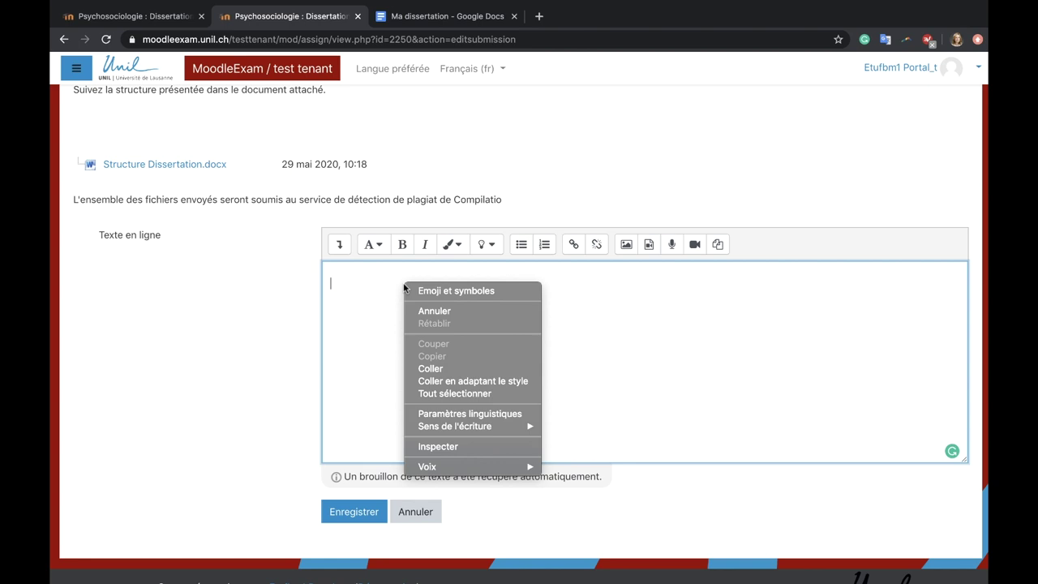
{"action": "left_click", "coordinate": [431, 368]}
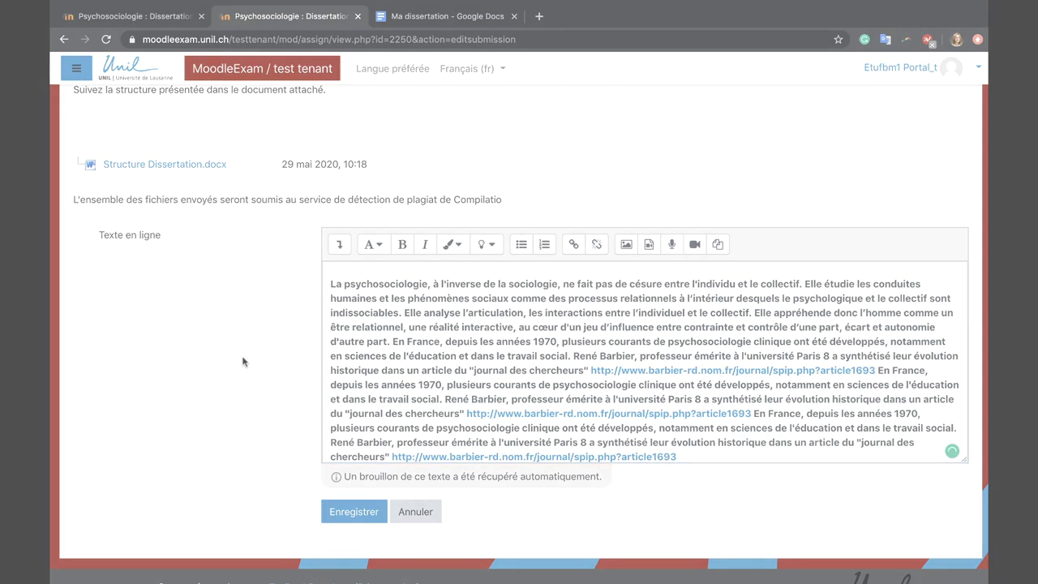